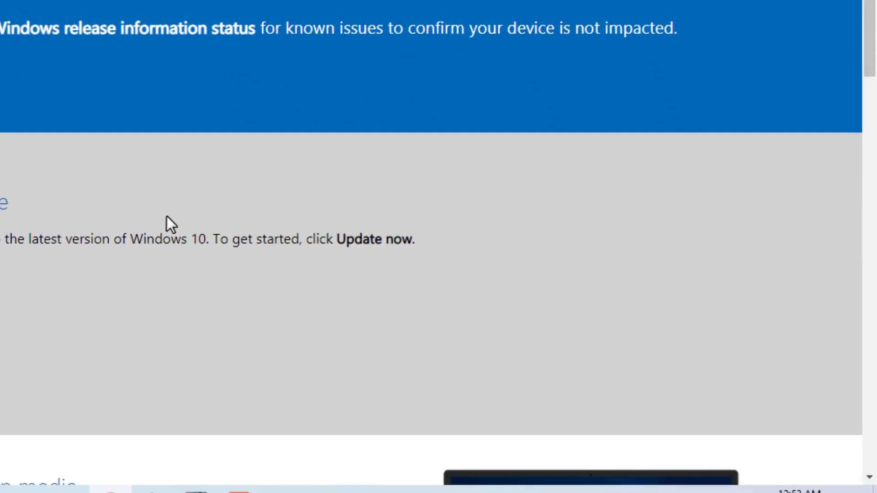
- Open the developer tools on the Windows 10 download page and turn on device emulation
{"action": "right_click", "coordinate": [309, 196]}
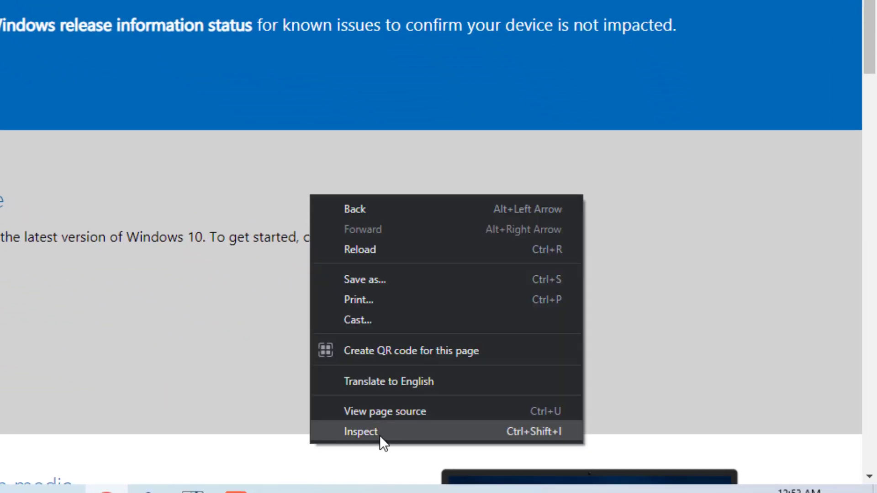
{"action": "left_click", "coordinate": [494, 438]}
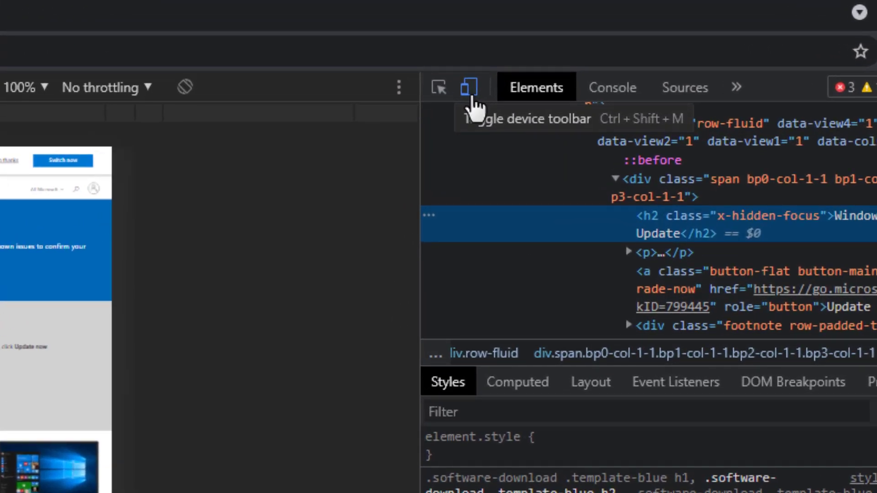
{"action": "left_click", "coordinate": [472, 97]}
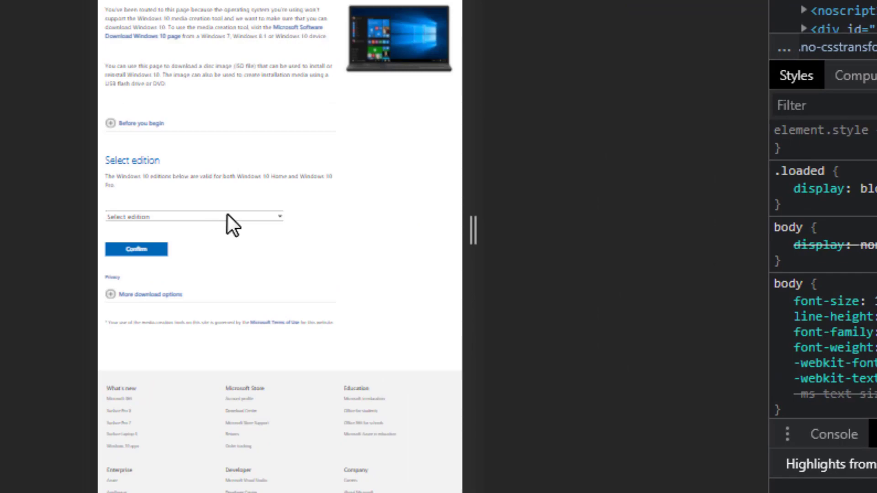
- Select Windows 10 as the edition to download and confirm the choice
{"action": "left_click", "coordinate": [215, 217]}
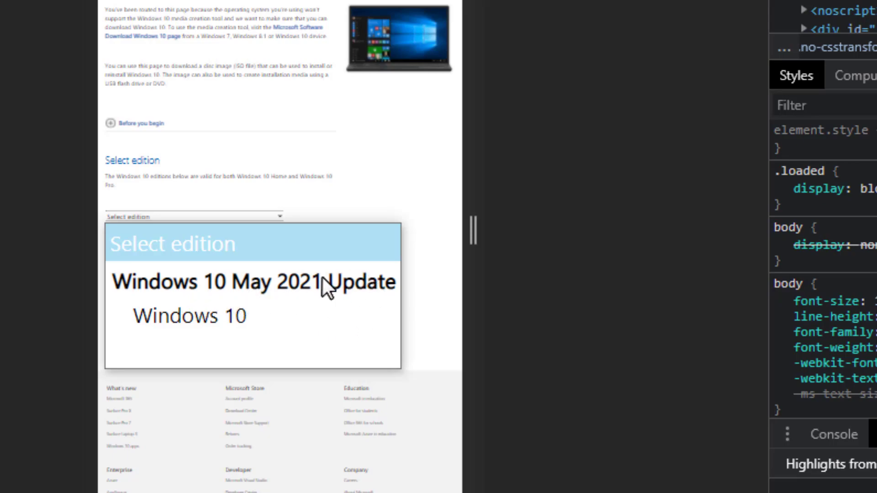
{"action": "left_click", "coordinate": [235, 317]}
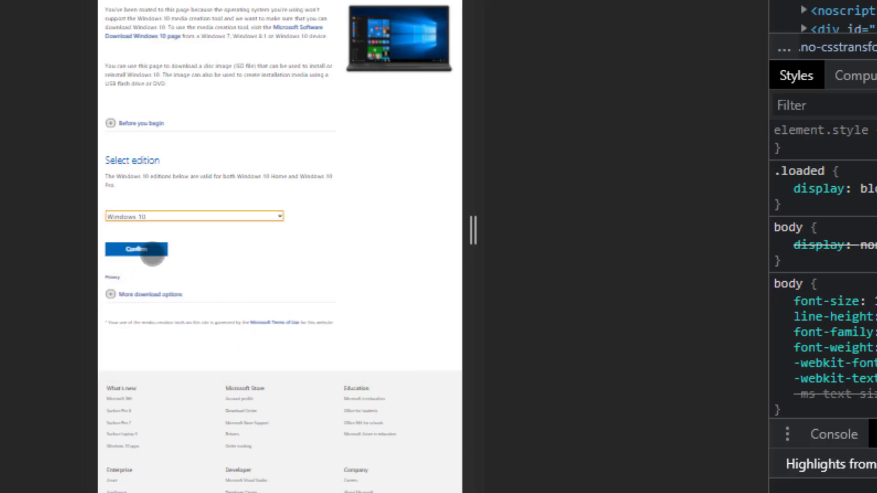
{"action": "left_click", "coordinate": [156, 249]}
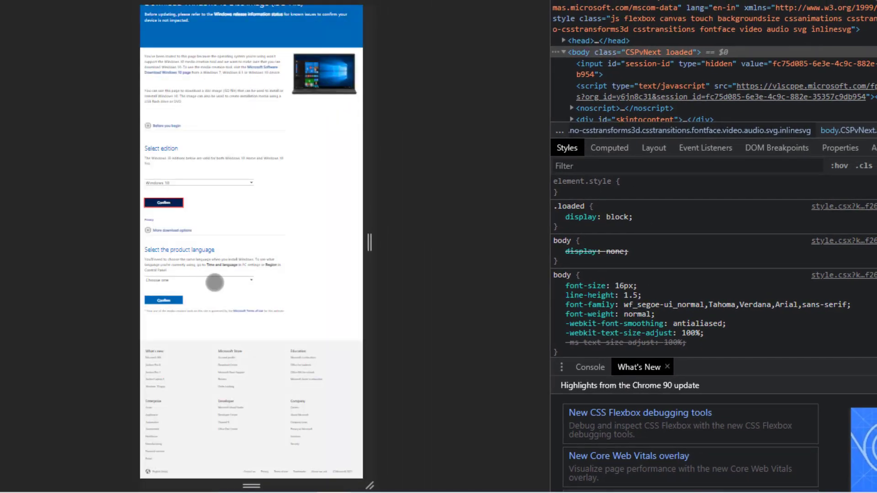
- Confirm English International as the product language and start the 64-bit ISO download
{"action": "left_click", "coordinate": [215, 280]}
{"action": "scroll", "coordinate": [228, 393], "scroll_direction": "down", "scroll_amount": 1}
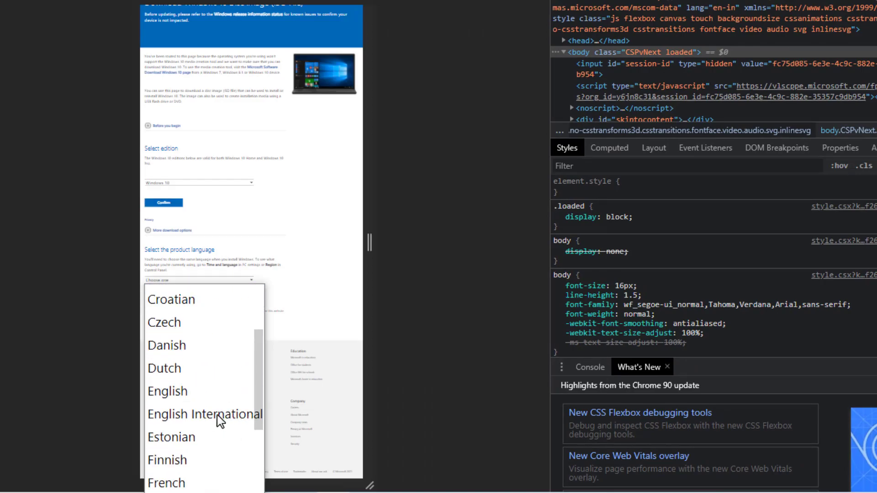
{"action": "left_click", "coordinate": [220, 420]}
{"action": "left_click", "coordinate": [163, 299]}
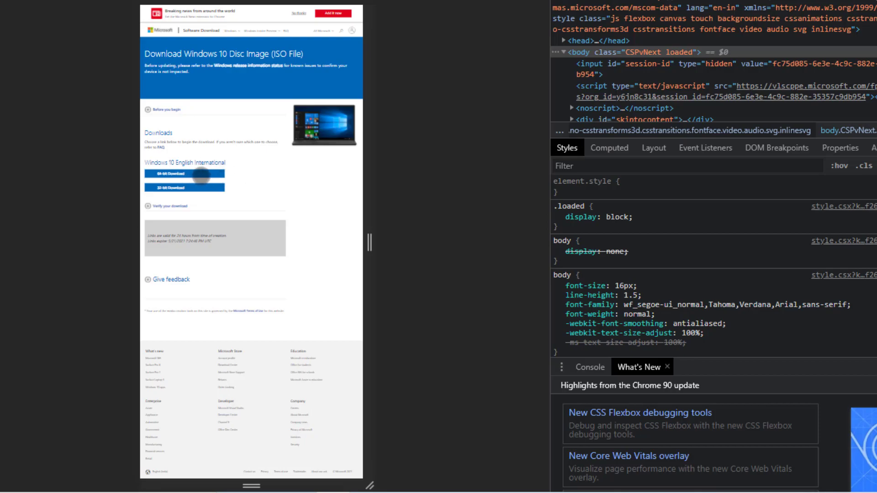
{"action": "left_click", "coordinate": [210, 172]}
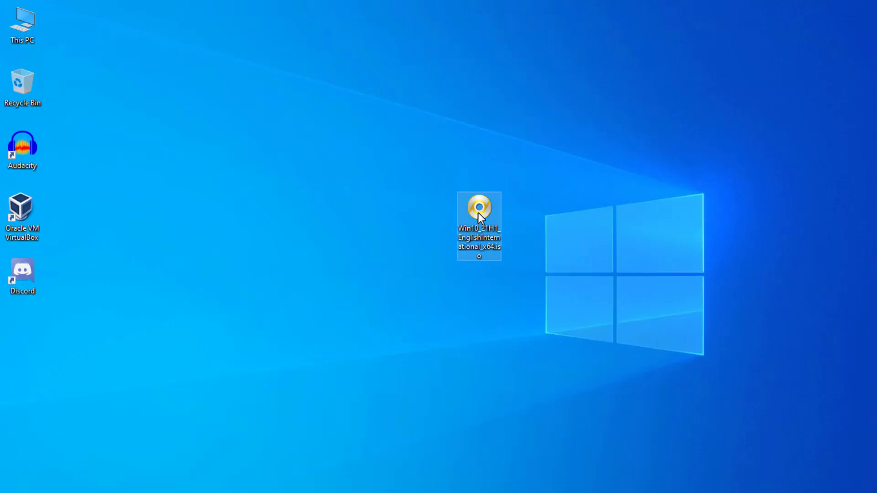
- Reposition the Win10_21H1_EnglishInternational_x64.iso file on the desktop, beside the Windows logo, and deselect it
{"action": "left_click_drag", "start_coordinate": [478, 213], "coordinate": [554, 174]}
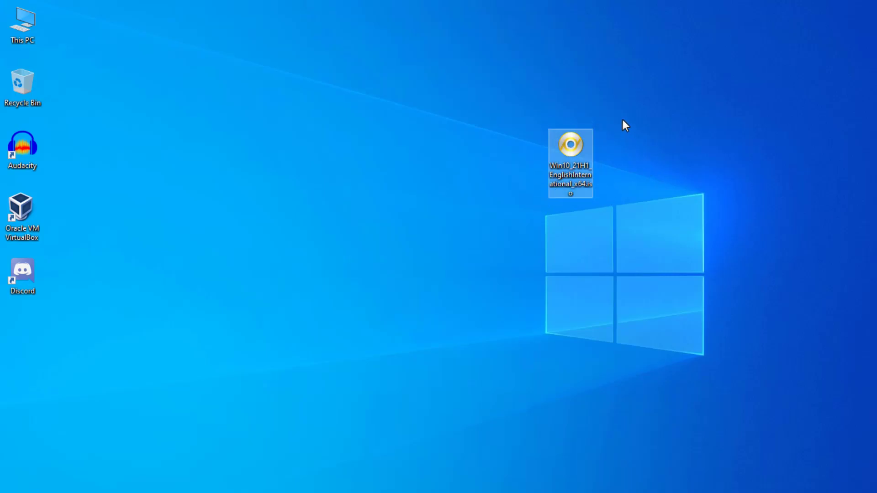
{"action": "left_click_drag", "start_coordinate": [571, 147], "coordinate": [572, 206]}
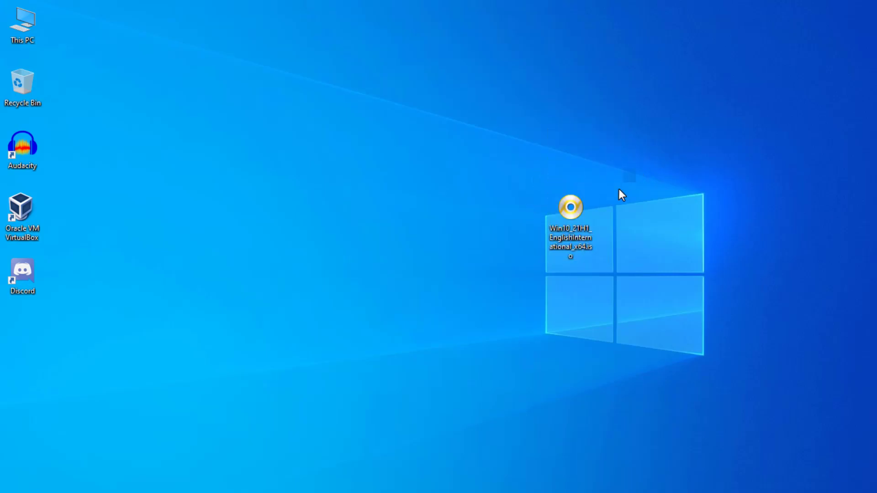
{"action": "left_click", "coordinate": [508, 285]}
{"action": "right_click", "coordinate": [324, 254]}
{"action": "left_click", "coordinate": [383, 291]}
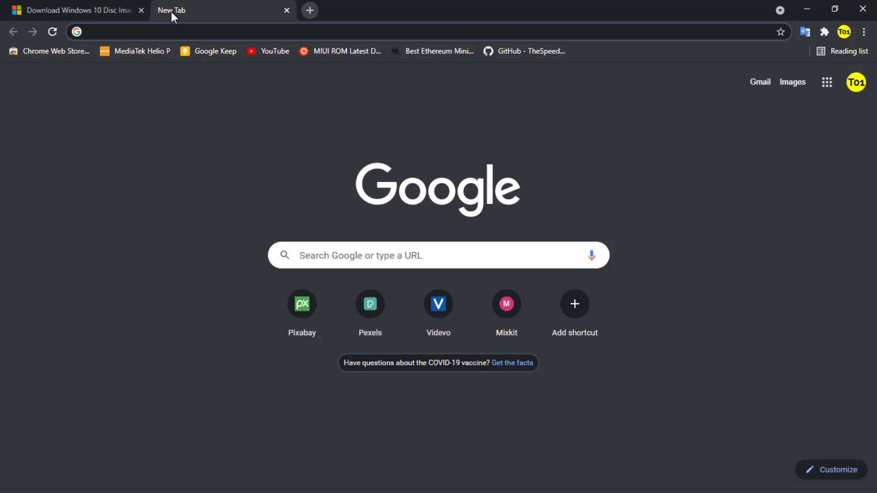
- Switch to Chrome, search Google for "poweriso download" and download PowerISO v7.9 (64-bit) from poweriso.com
{"action": "left_click", "coordinate": [422, 266]}
{"action": "type", "text": "power"}
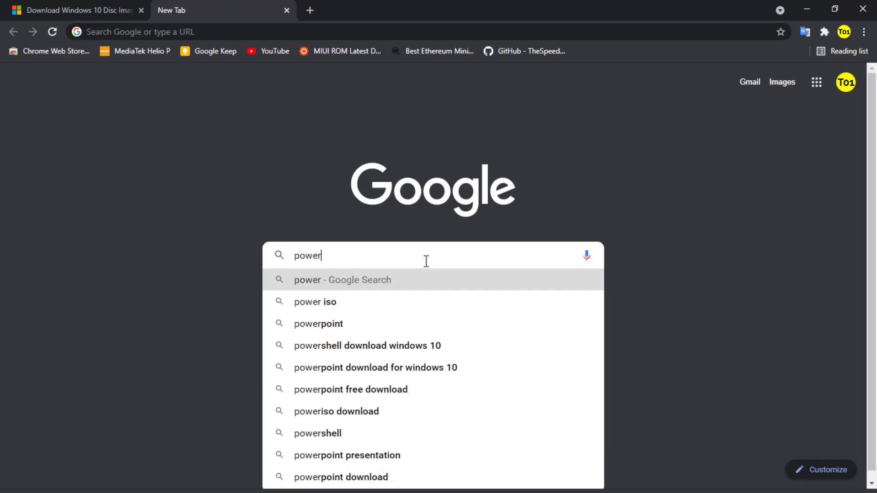
{"action": "type", "text": "iso"}
{"action": "key", "text": "Down"}
{"action": "key", "text": "Return"}
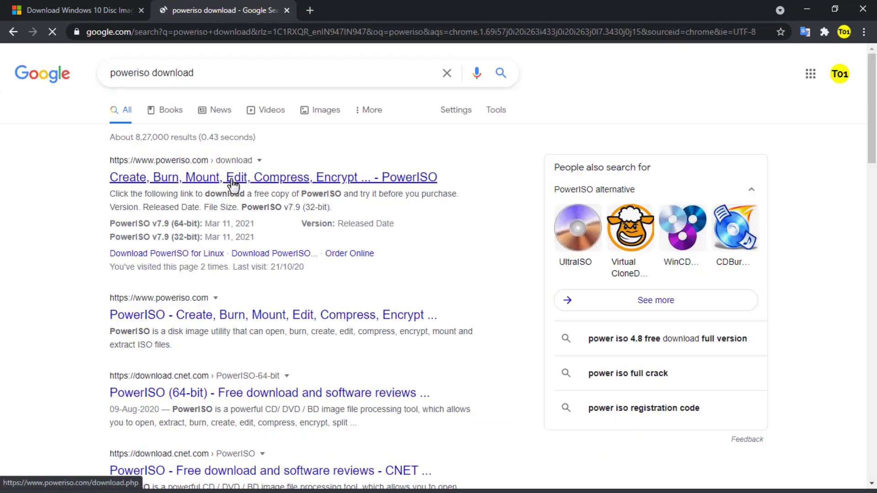
{"action": "left_click", "coordinate": [277, 179]}
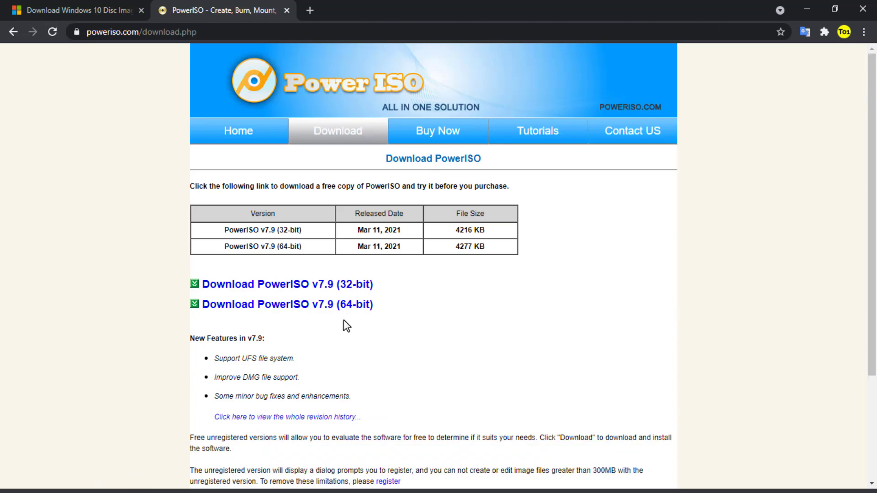
{"action": "left_click", "coordinate": [354, 306]}
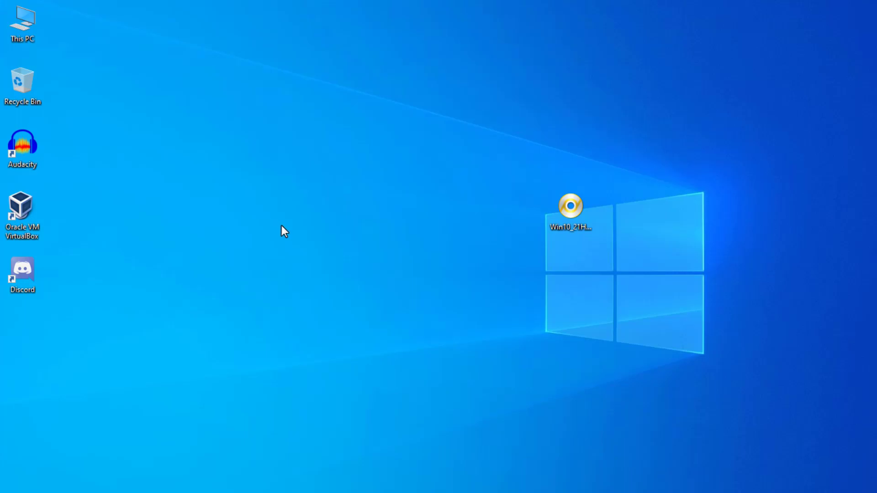
- Search Windows for PowerISO and launch the app
{"action": "right_click", "coordinate": [274, 219]}
{"action": "left_click", "coordinate": [304, 253]}
{"action": "left_click", "coordinate": [160, 481]}
{"action": "type", "text": "po"}
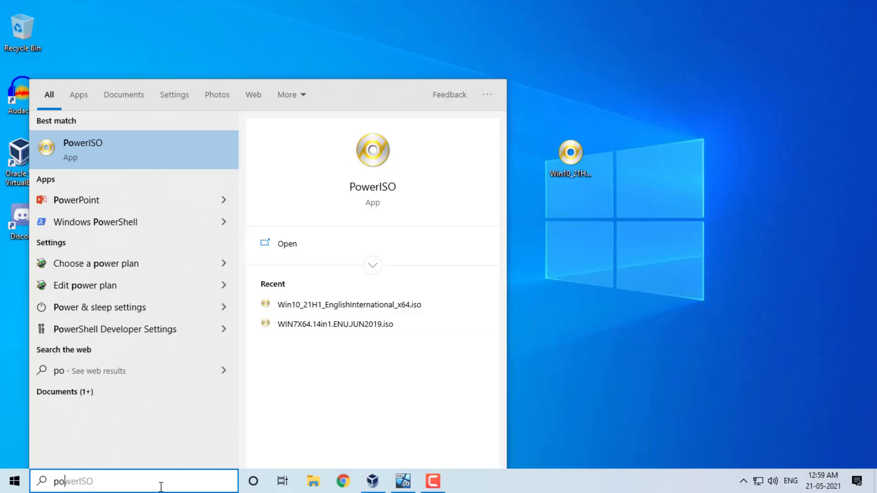
{"action": "left_click", "coordinate": [354, 250]}
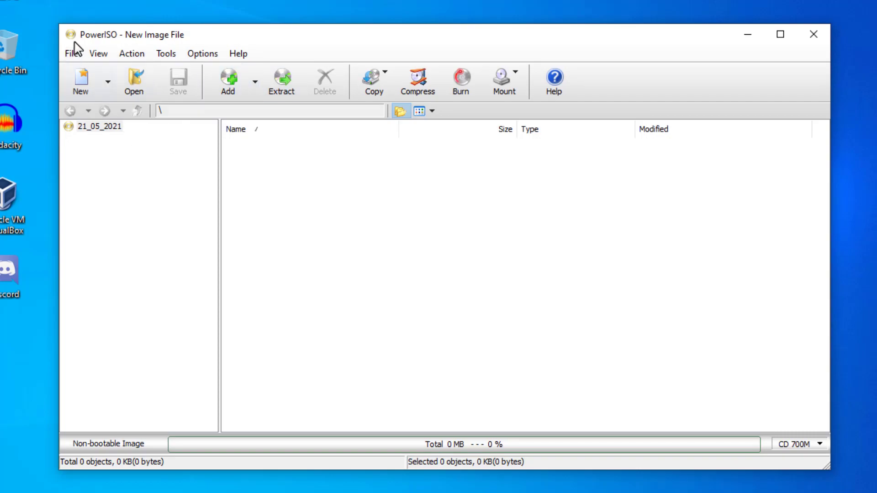
- Start PowerISO's Create bootable USB drive tool, allowing it to run as administrator
{"action": "left_click", "coordinate": [169, 55]}
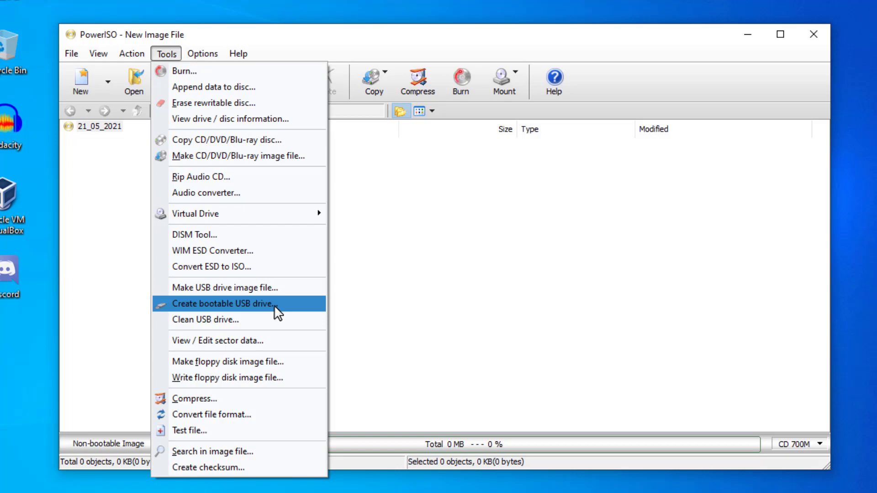
{"action": "left_click", "coordinate": [276, 308]}
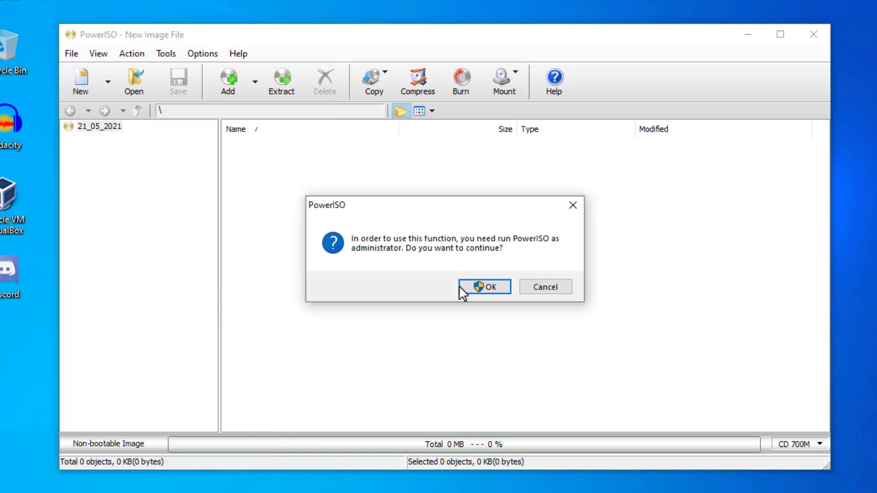
{"action": "left_click", "coordinate": [487, 288]}
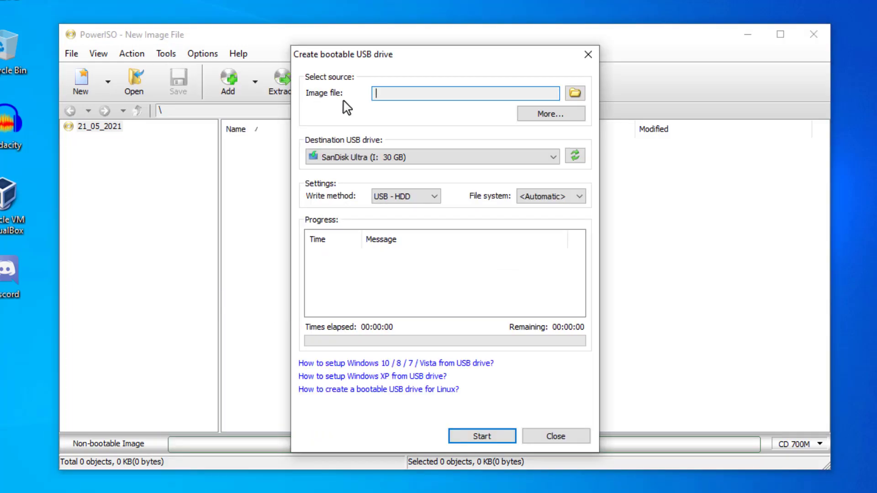
- Load Win10_21H1_EnglishInternational_x64.iso from the Desktop folder as the source image file
{"action": "left_click", "coordinate": [575, 93]}
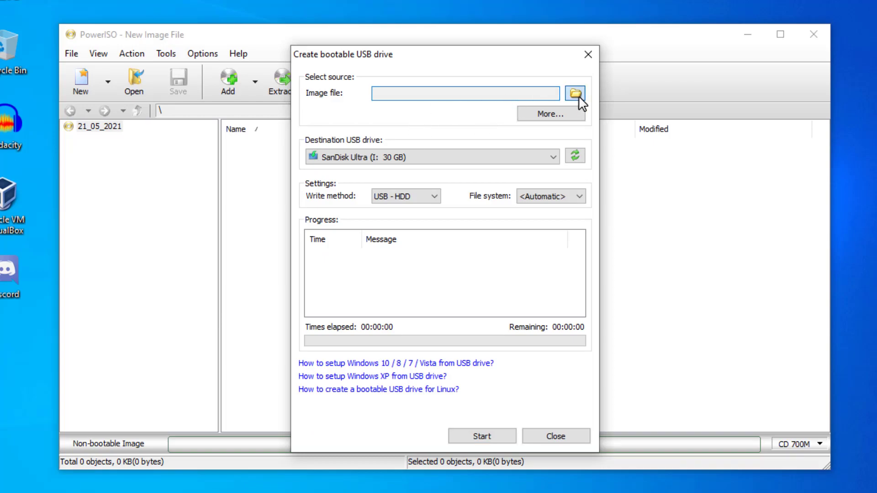
{"action": "scroll", "coordinate": [281, 274], "scroll_direction": "up", "scroll_amount": 2}
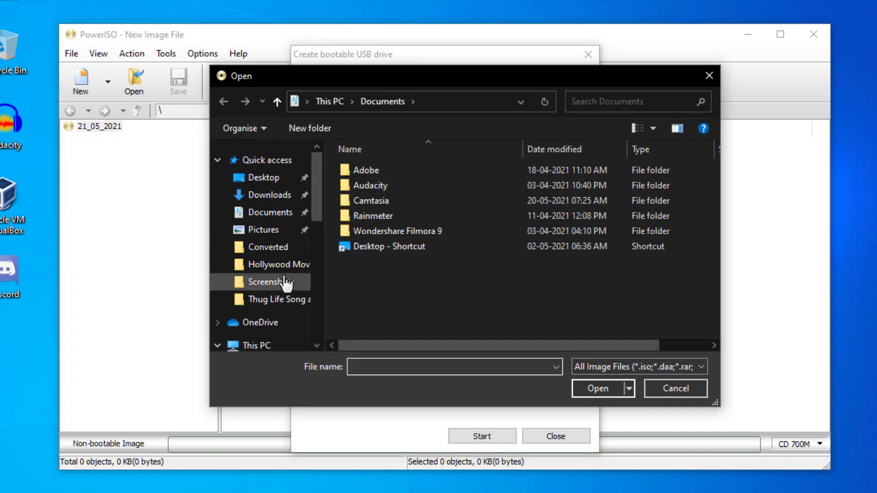
{"action": "left_click", "coordinate": [244, 175]}
{"action": "left_click", "coordinate": [398, 175]}
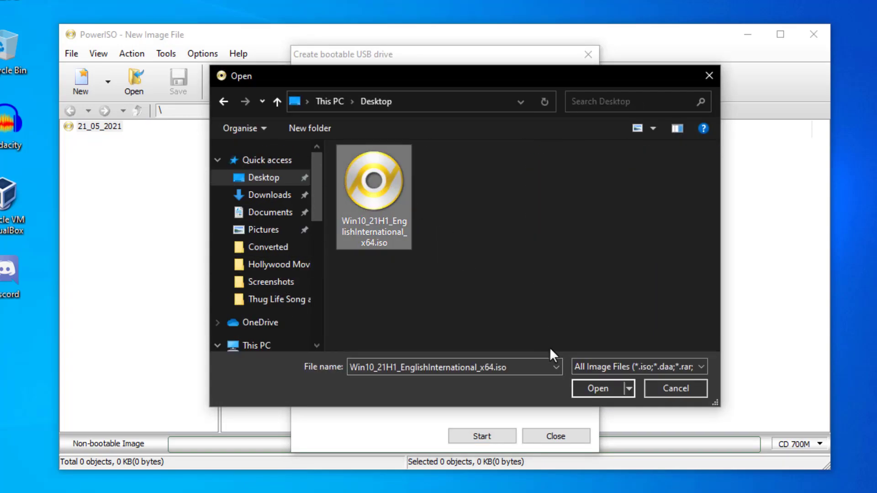
{"action": "left_click", "coordinate": [597, 387]}
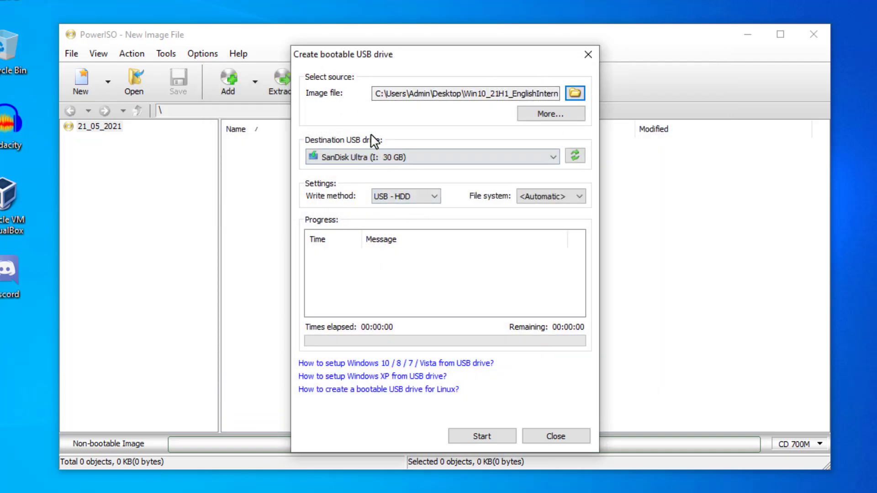
- Keep SanDisk Ultra (I: 30 GB) as the destination drive and start writing the image to it
{"action": "left_click", "coordinate": [442, 157]}
{"action": "left_click", "coordinate": [442, 156]}
{"action": "left_click", "coordinate": [496, 157]}
{"action": "left_click", "coordinate": [496, 157]}
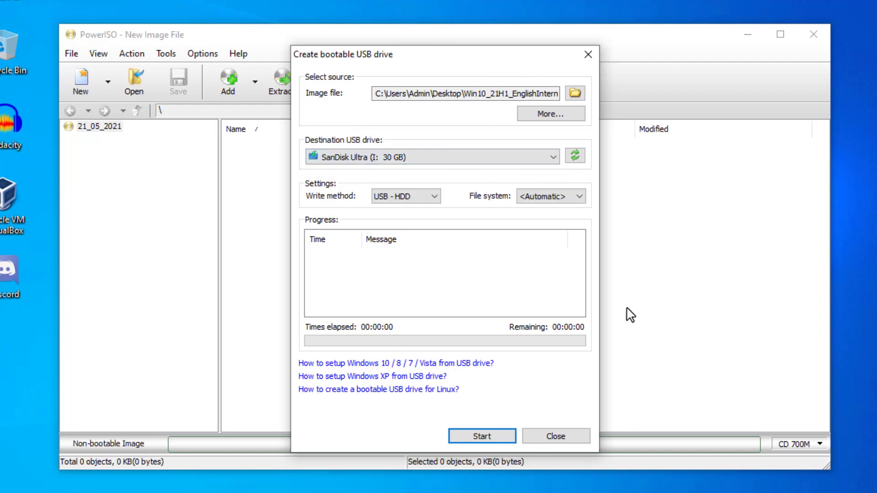
{"action": "left_click", "coordinate": [489, 436]}
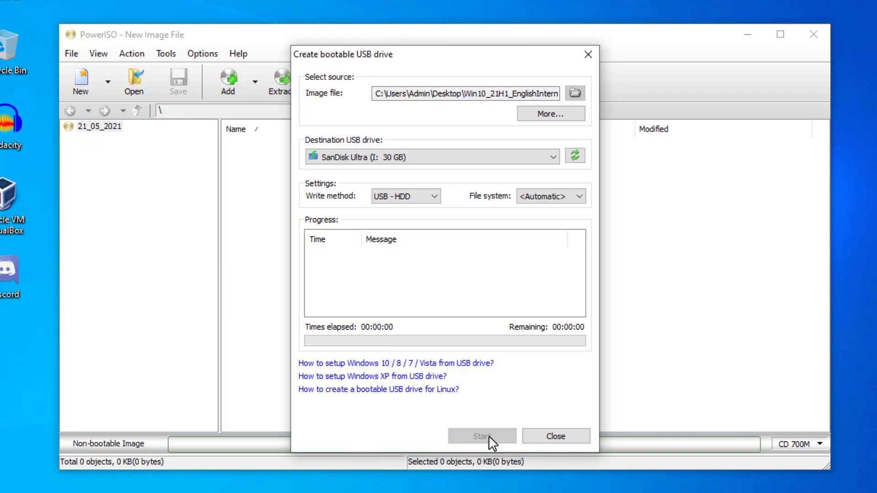
{"action": "left_click", "coordinate": [552, 320]}
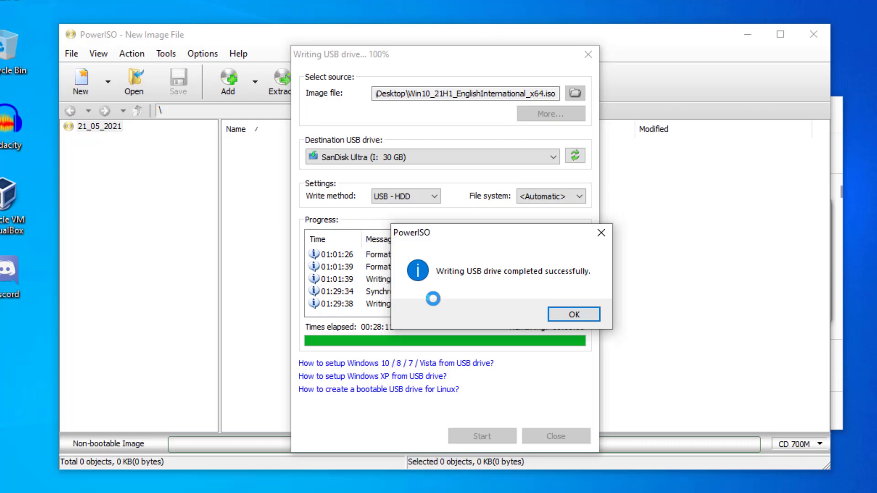
- Dismiss the completion message and close the bootable USB dialog, PowerISO and the window behind it
{"action": "left_click", "coordinate": [573, 314]}
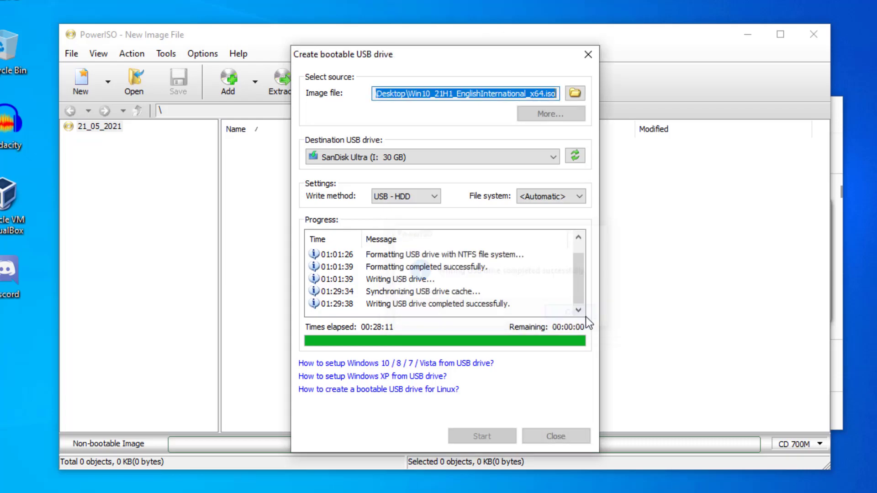
{"action": "left_click", "coordinate": [588, 54]}
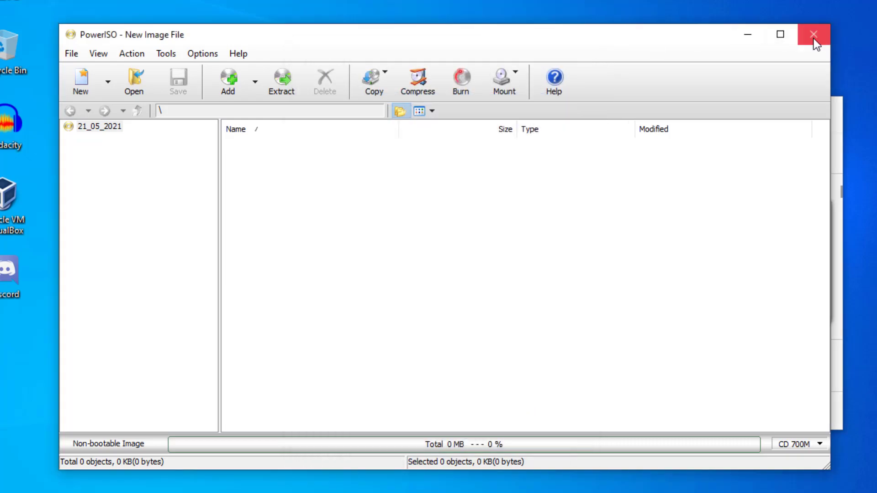
{"action": "left_click", "coordinate": [814, 34]}
{"action": "left_click", "coordinate": [829, 100]}
- Open This PC in a maximized File Explorer window and select the CCCOMA_X64FRE_EN-GB_DV9 (I:) drive
{"action": "double_click", "coordinate": [23, 23]}
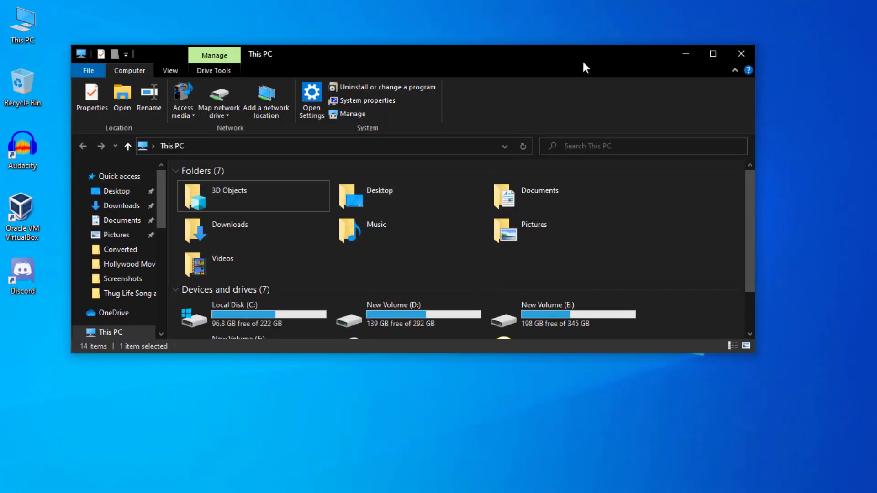
{"action": "double_click", "coordinate": [582, 63]}
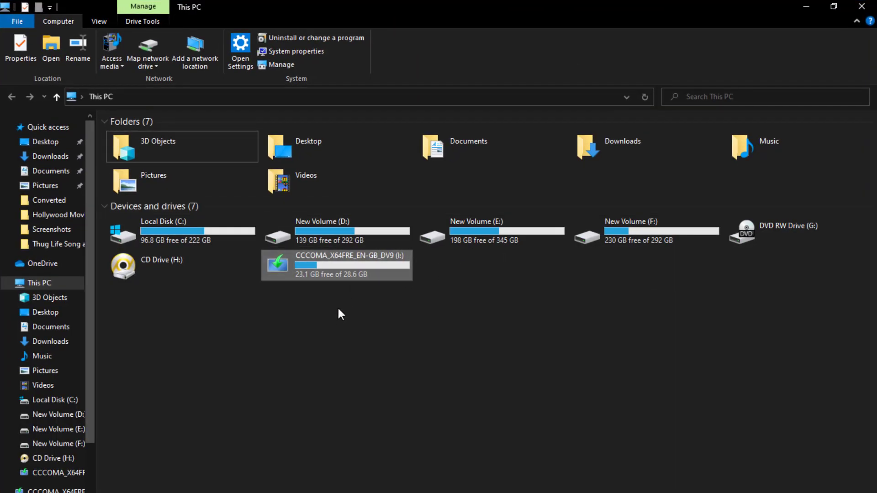
{"action": "left_click", "coordinate": [319, 255]}
{"action": "left_click_drag", "start_coordinate": [491, 279], "coordinate": [278, 250]}
- Eject the CCCOMA_X64FRE_EN-GB_DV9 (I:) USB drive, and select drive I: again once it is reconnected
{"action": "right_click", "coordinate": [332, 256]}
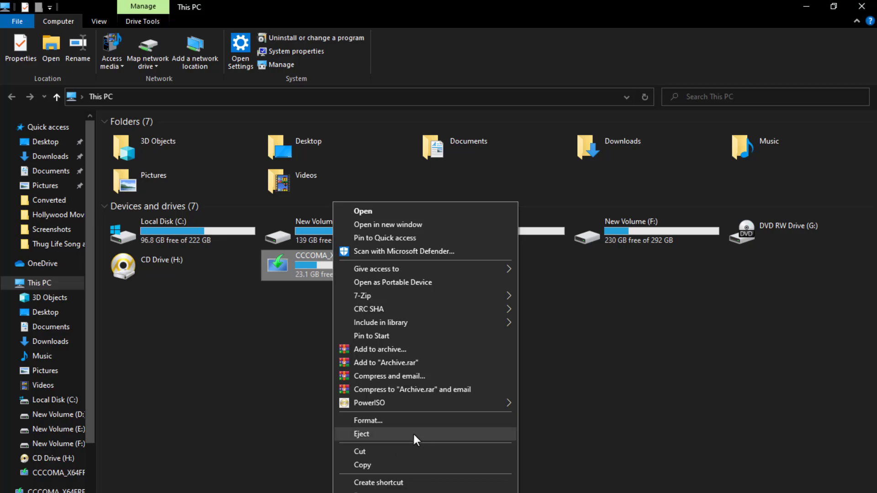
{"action": "left_click", "coordinate": [413, 434]}
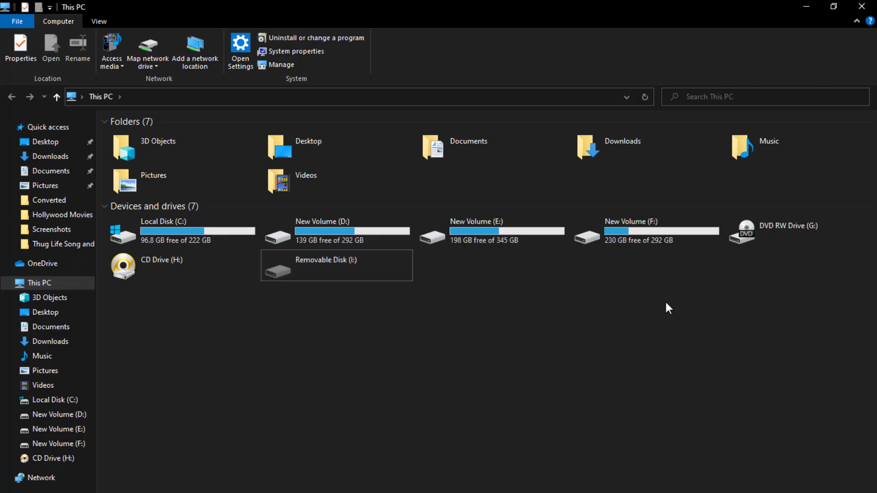
{"action": "left_click", "coordinate": [337, 274]}
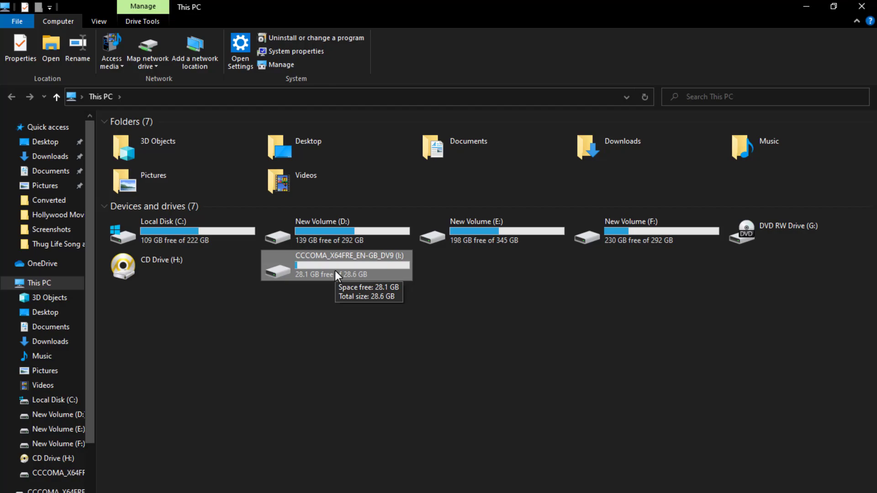
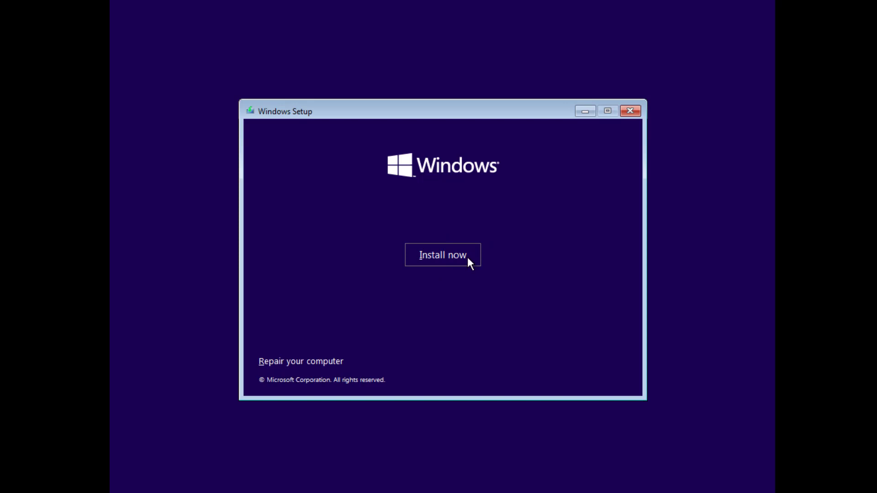
- Start the Windows installation without a product key and choose Windows 10 Pro x64 as the operating system
{"action": "left_click", "coordinate": [467, 257]}
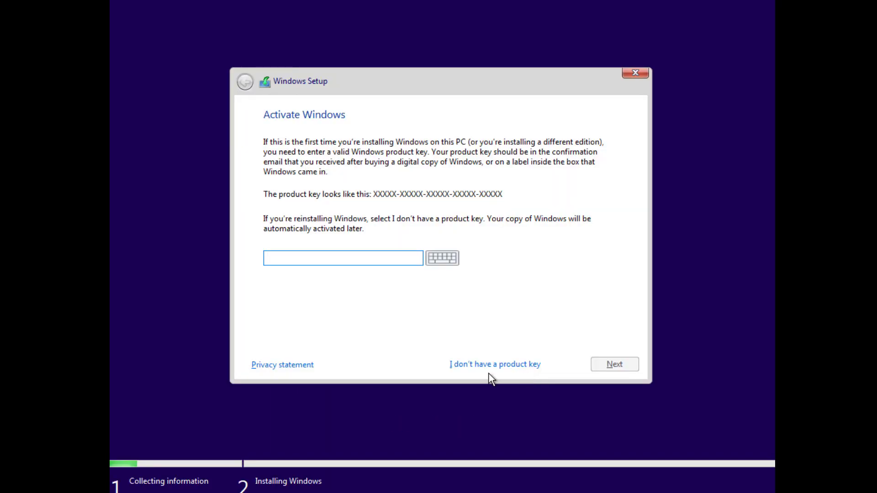
{"action": "left_click", "coordinate": [530, 368]}
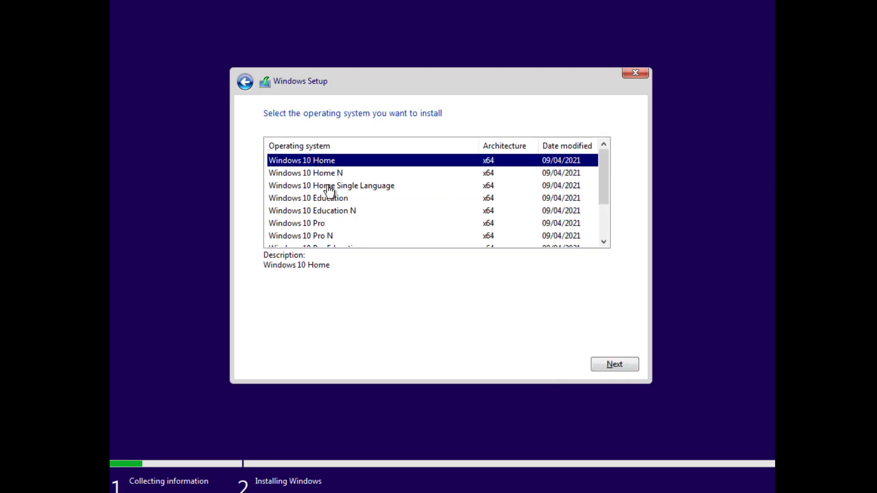
{"action": "left_click", "coordinate": [332, 225]}
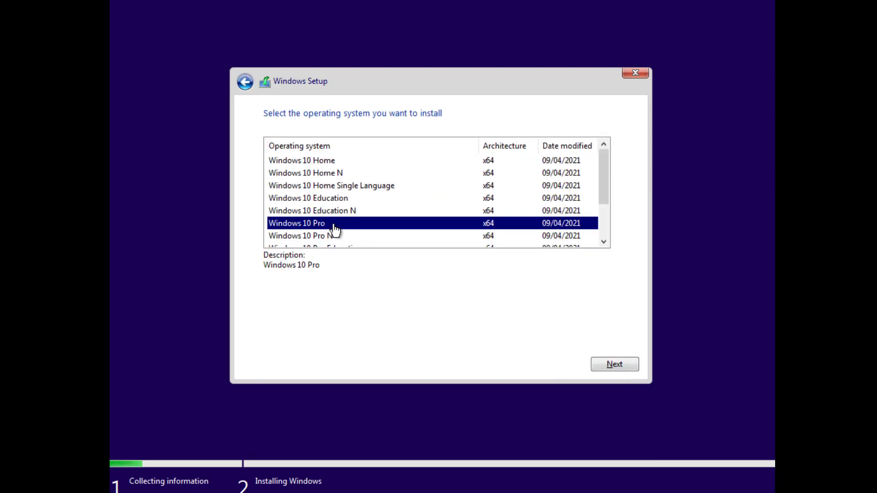
{"action": "left_click", "coordinate": [630, 368]}
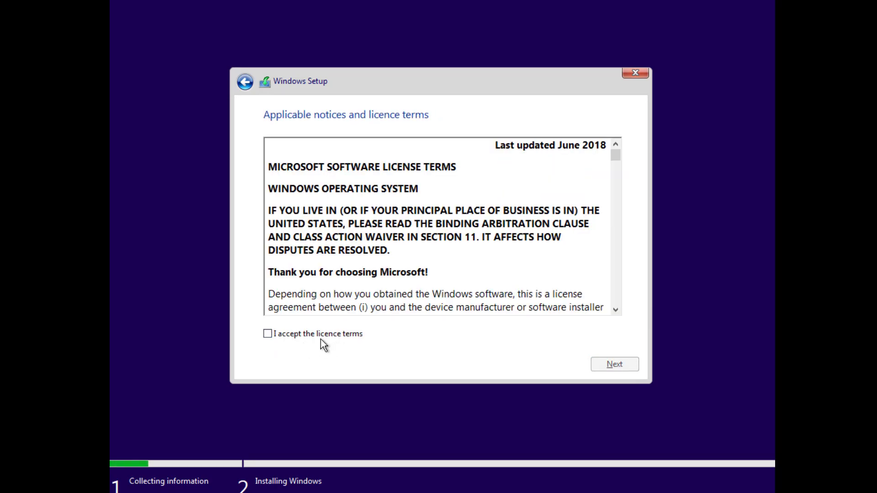
- Accept the licence terms and choose the Custom: Install Windows only (advanced) installation type
{"action": "left_click", "coordinate": [298, 336]}
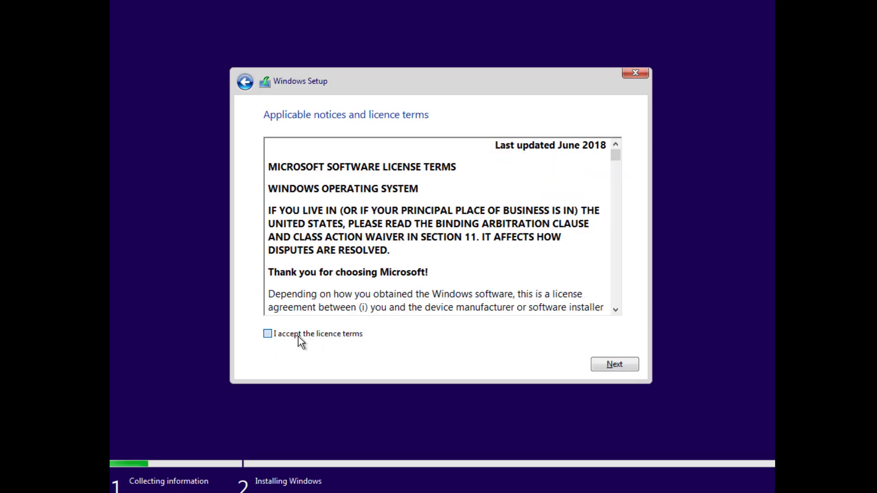
{"action": "left_click", "coordinate": [631, 364]}
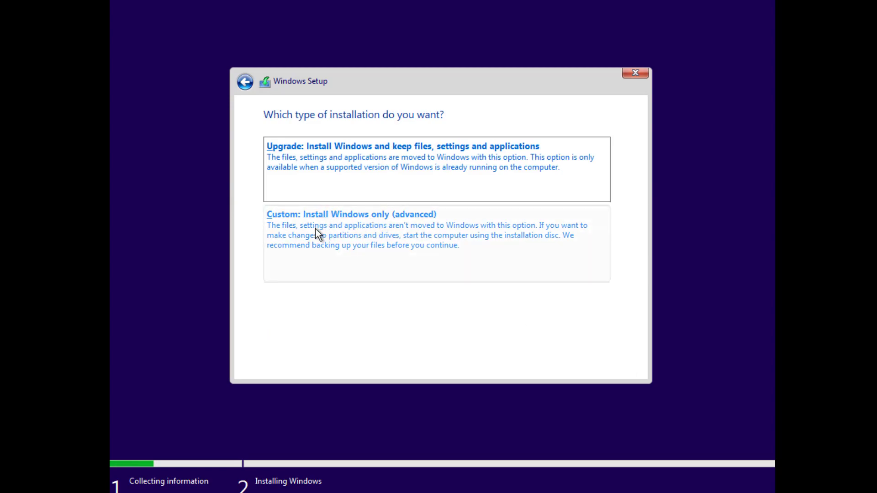
{"action": "left_click", "coordinate": [417, 230]}
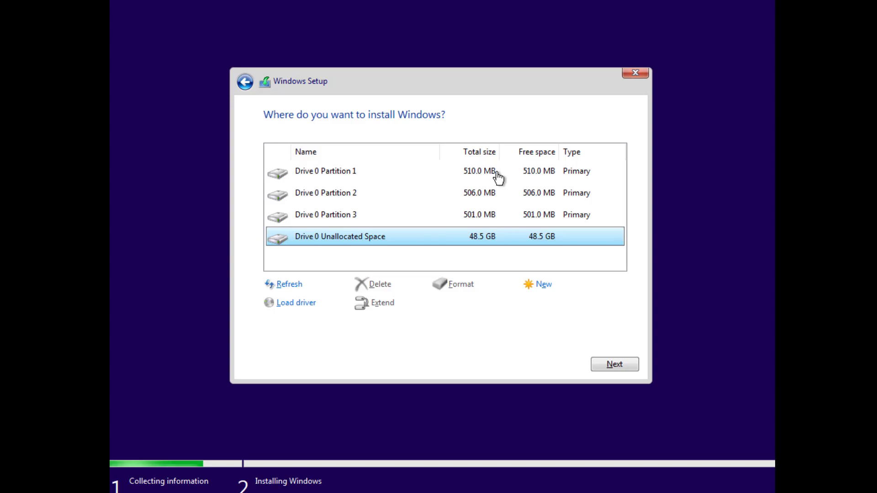
- Format Drive 0 Partition 2 and accept the data-loss warning
{"action": "left_click", "coordinate": [498, 178]}
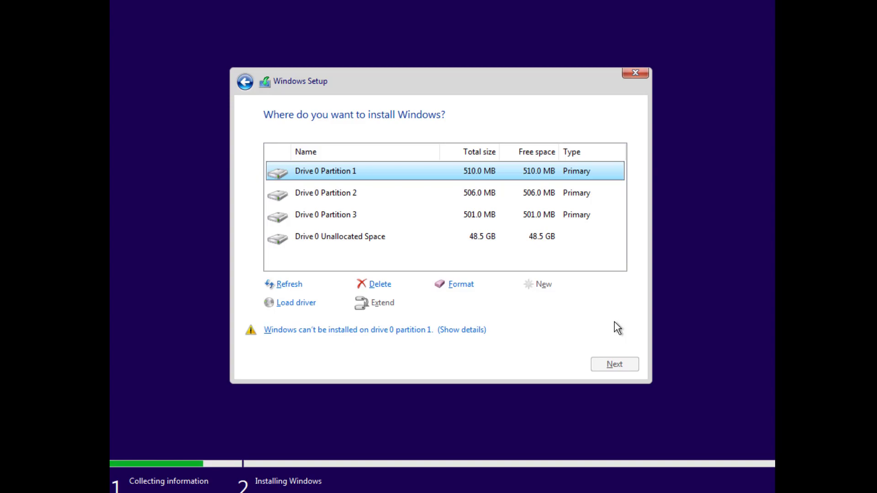
{"action": "key", "text": "Down"}
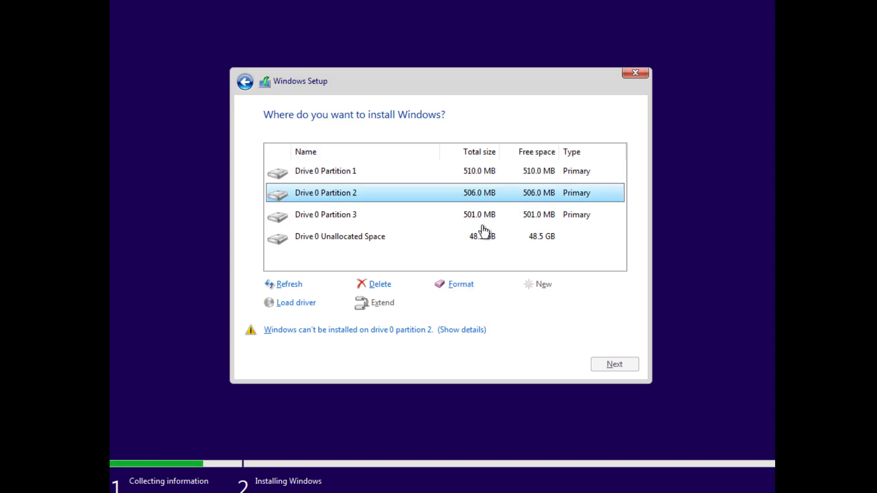
{"action": "left_click", "coordinate": [465, 296]}
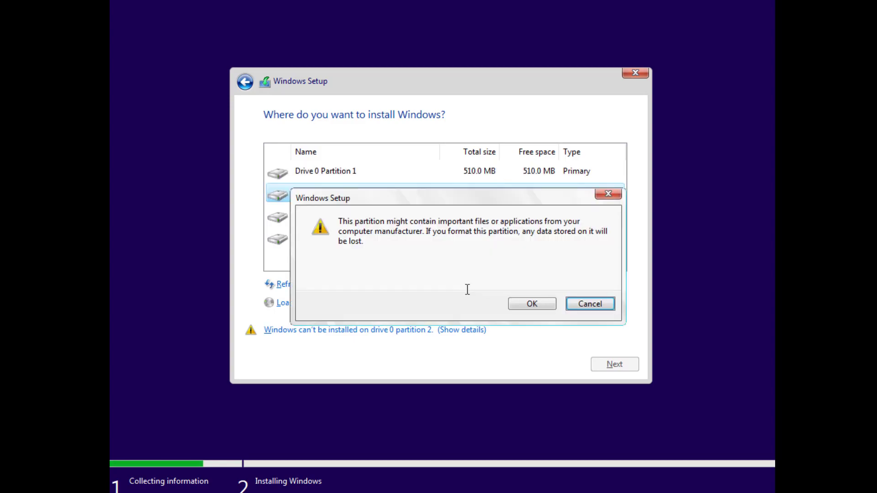
{"action": "left_click", "coordinate": [541, 302]}
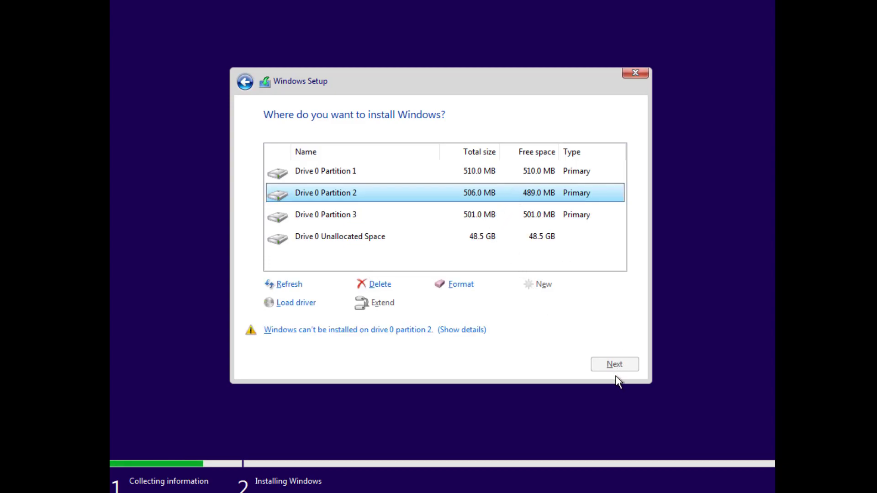
- Format Drive 0 Partition 3 and accept the data-loss warning
{"action": "left_click", "coordinate": [502, 235]}
{"action": "left_click", "coordinate": [502, 218]}
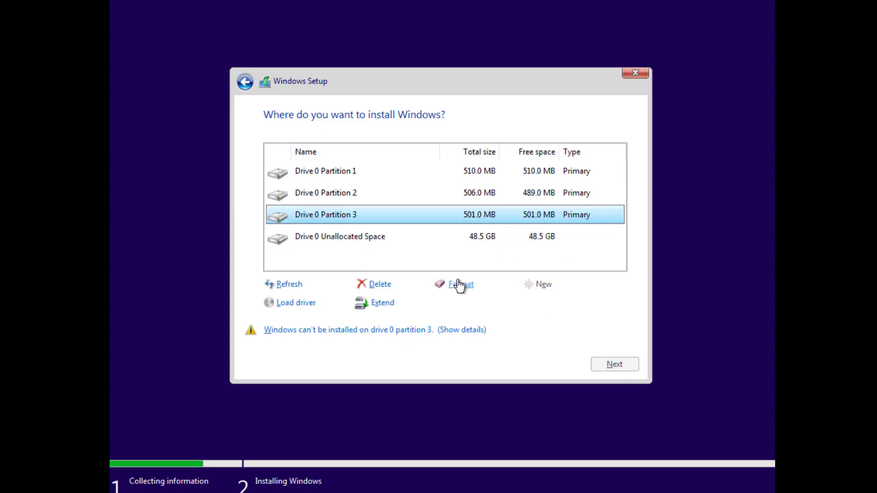
{"action": "left_click", "coordinate": [460, 284]}
{"action": "left_click", "coordinate": [534, 306]}
- Format Drive 0 Partition 2 once more, and start installing Windows on Drive 0 Unallocated Space
{"action": "left_click", "coordinate": [490, 194]}
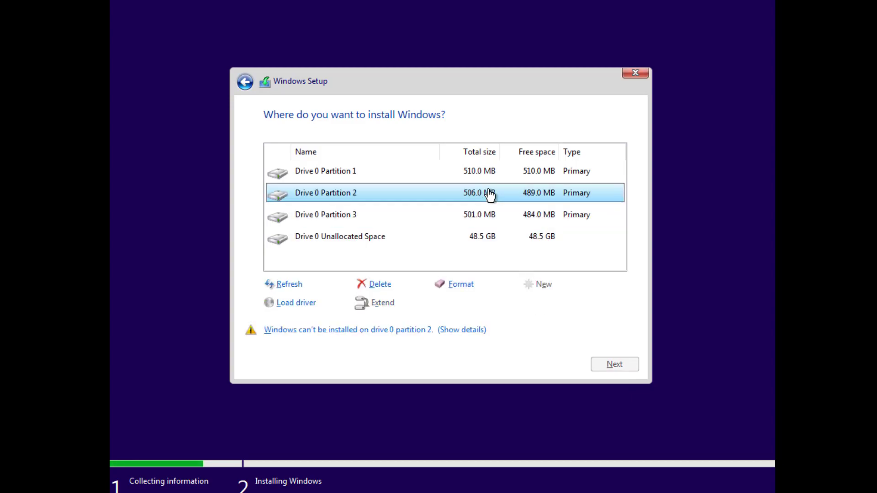
{"action": "left_click", "coordinate": [462, 286]}
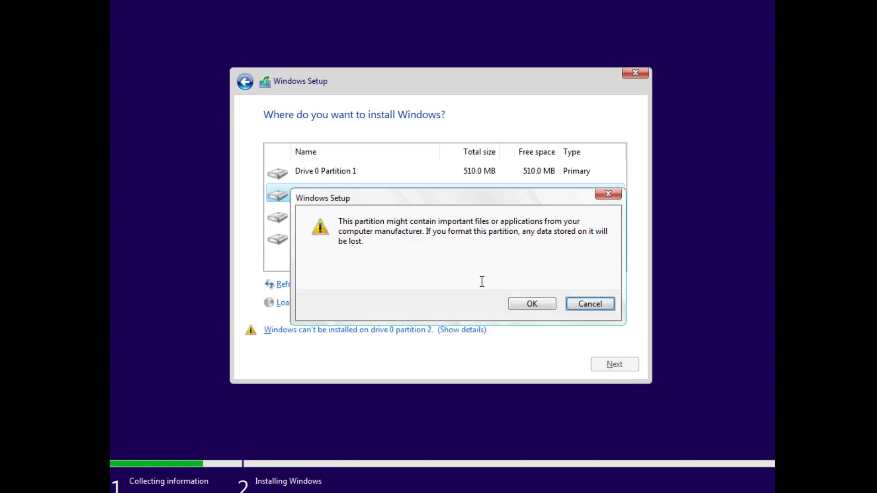
{"action": "left_click", "coordinate": [530, 305]}
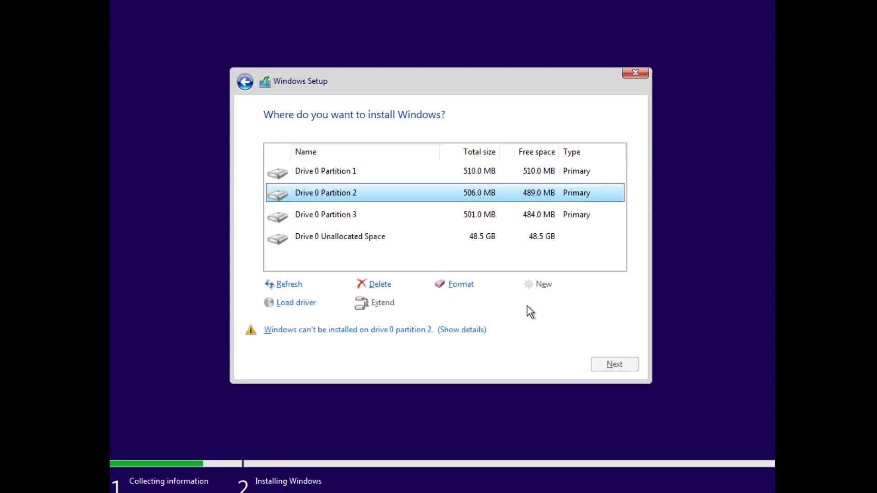
{"action": "left_click", "coordinate": [533, 237]}
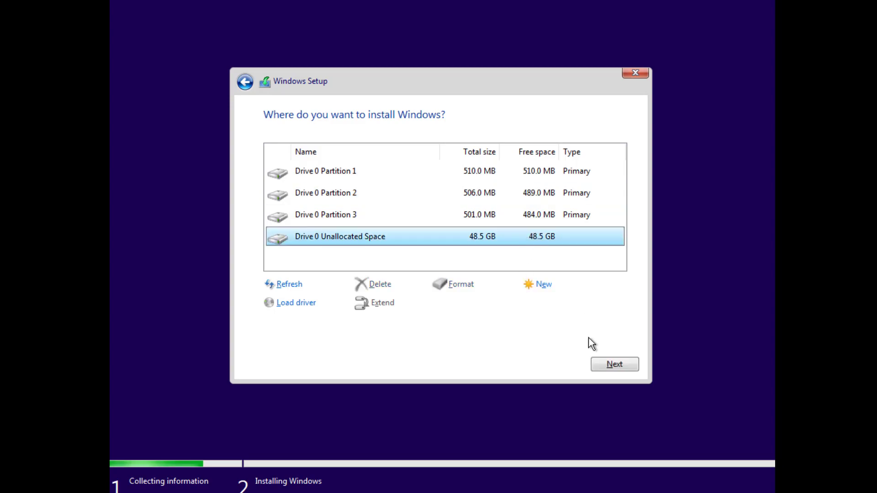
{"action": "left_click", "coordinate": [614, 368]}
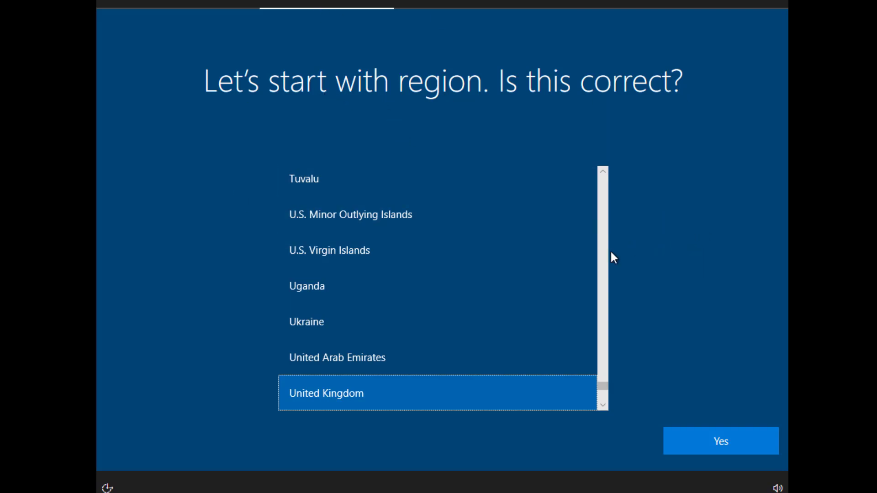
- Set the region to India and the keyboard layout to English (India)
{"action": "left_click_drag", "start_coordinate": [599, 389], "coordinate": [602, 274]}
{"action": "left_click", "coordinate": [356, 226]}
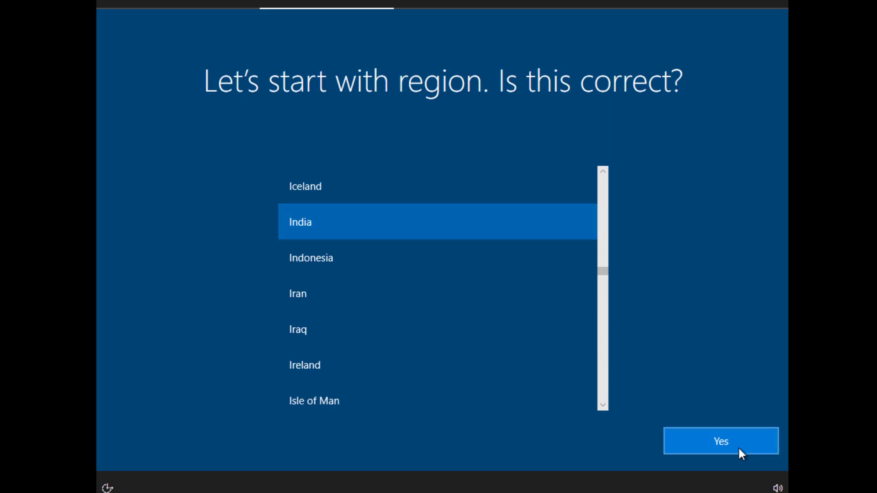
{"action": "left_click", "coordinate": [723, 447]}
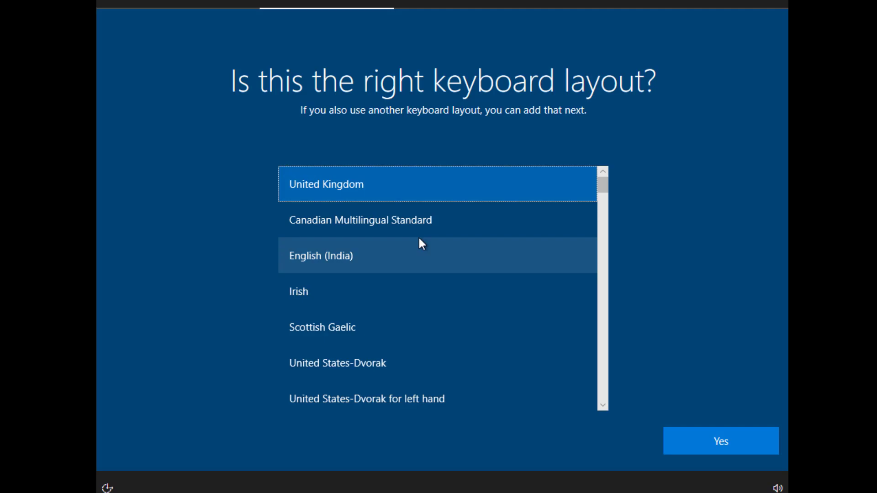
{"action": "left_click", "coordinate": [441, 251]}
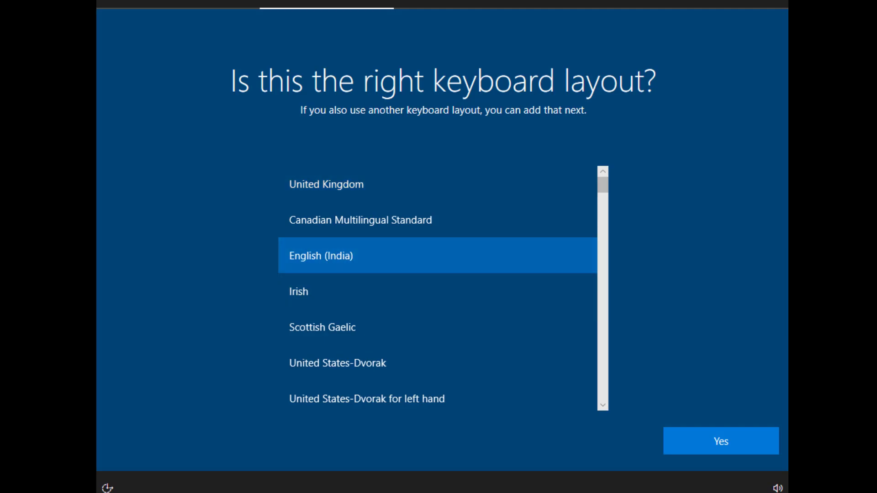
{"action": "left_click", "coordinate": [715, 448]}
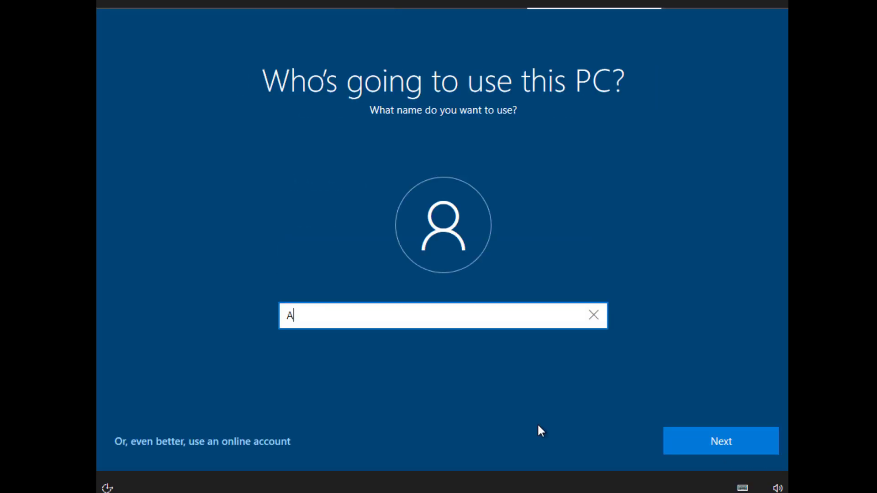
- Create the local account with the name Admin and leave its password blank
{"action": "type", "text": "dmin"}
{"action": "left_click", "coordinate": [709, 440]}
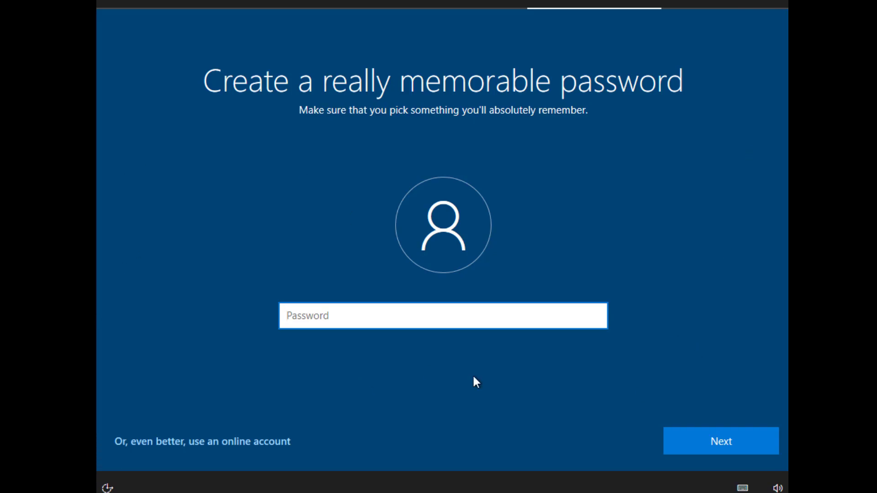
{"action": "left_click", "coordinate": [728, 434]}
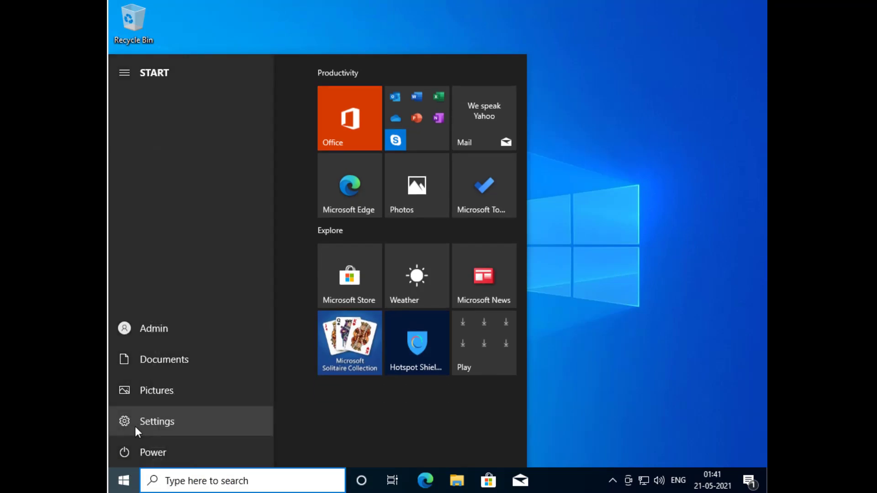
- Open the About page of the System settings and examine the Windows version under Windows specifications
{"action": "left_click", "coordinate": [135, 426]}
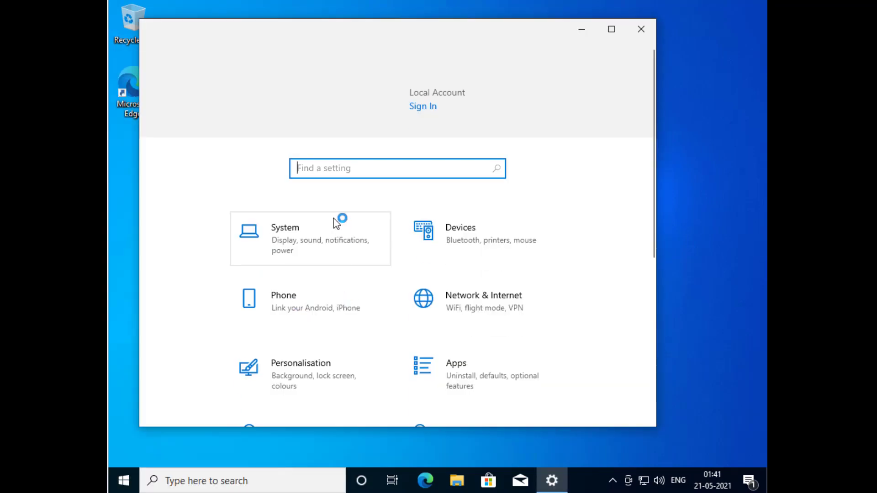
{"action": "left_click", "coordinate": [325, 233]}
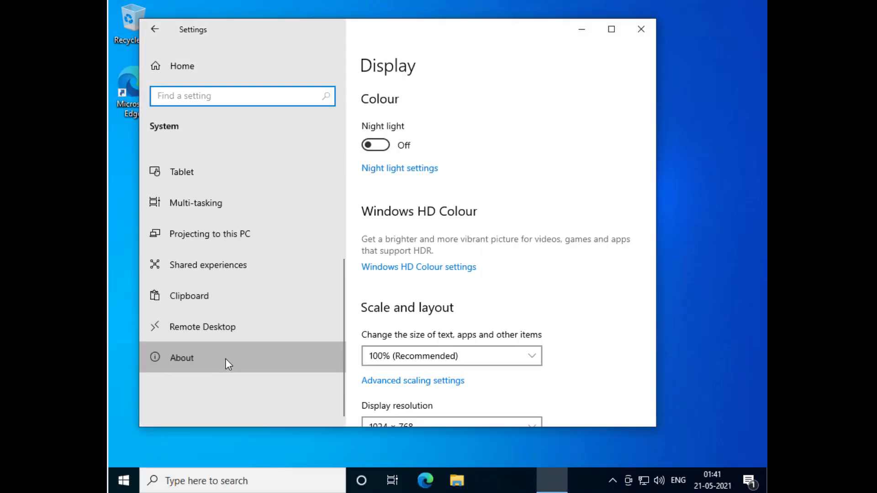
{"action": "left_click", "coordinate": [318, 359]}
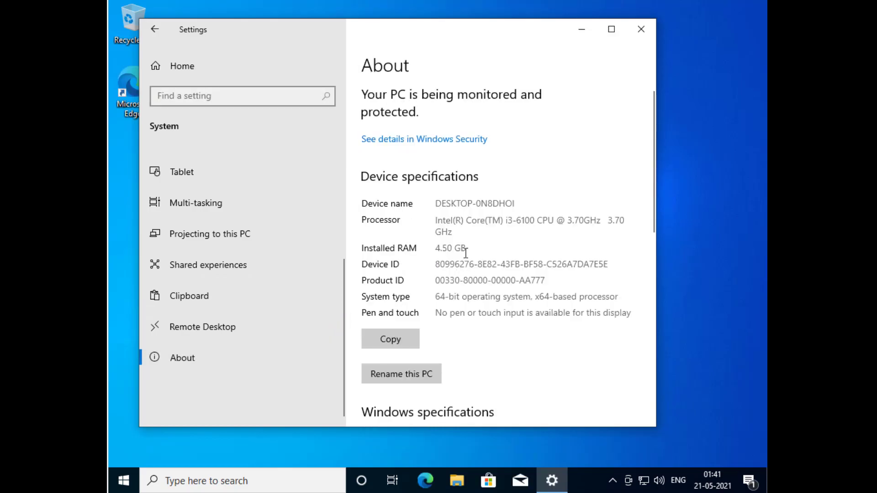
{"action": "scroll", "coordinate": [465, 254], "scroll_direction": "down", "scroll_amount": 5}
{"action": "scroll", "coordinate": [465, 253], "scroll_direction": "down", "scroll_amount": 1}
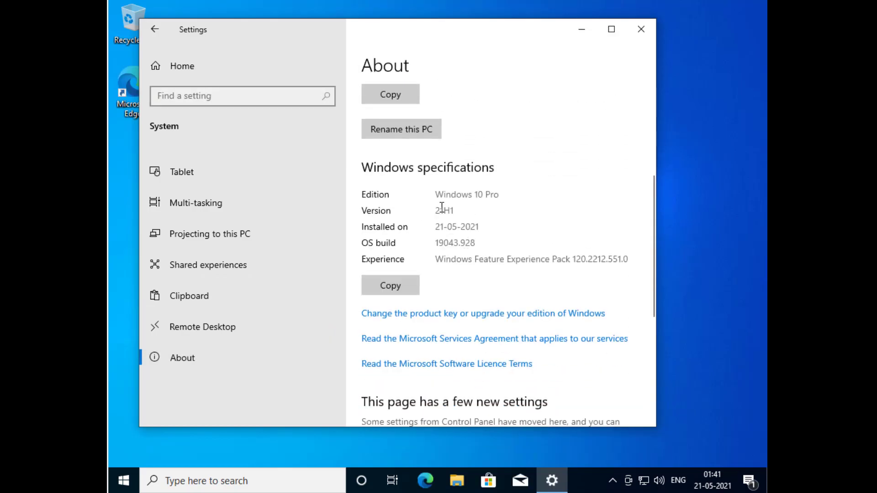
{"action": "left_click_drag", "start_coordinate": [460, 209], "coordinate": [423, 208]}
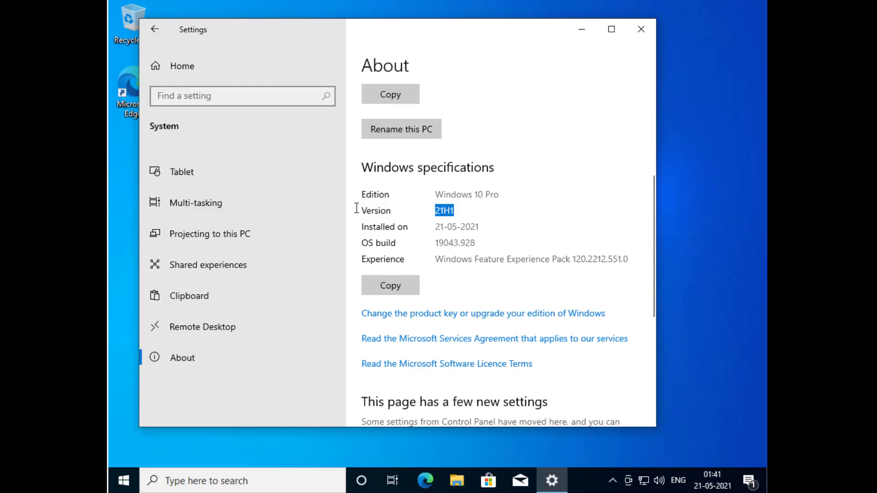